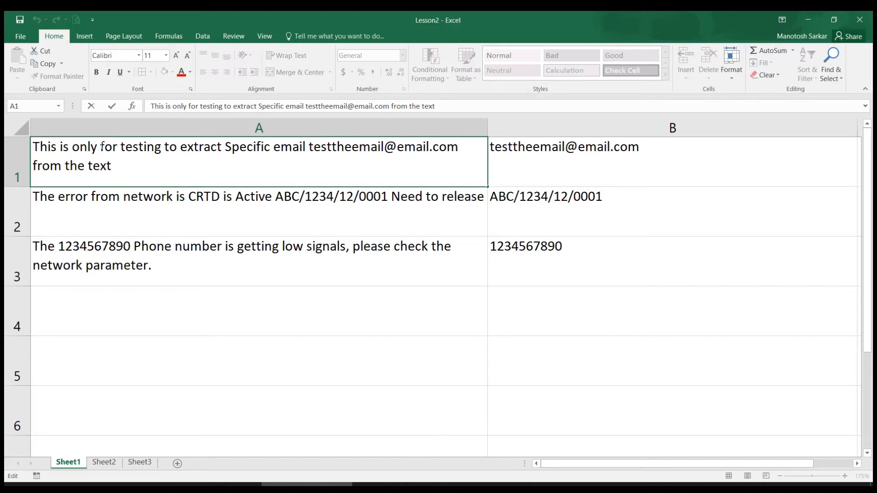
# Step: Insert filler text "kjjdakknlknca" after "only" and "kjaskjnlaISKlandslkANSC" before "the text" in cell A1
pyautogui.write('kjjdakknlknca')
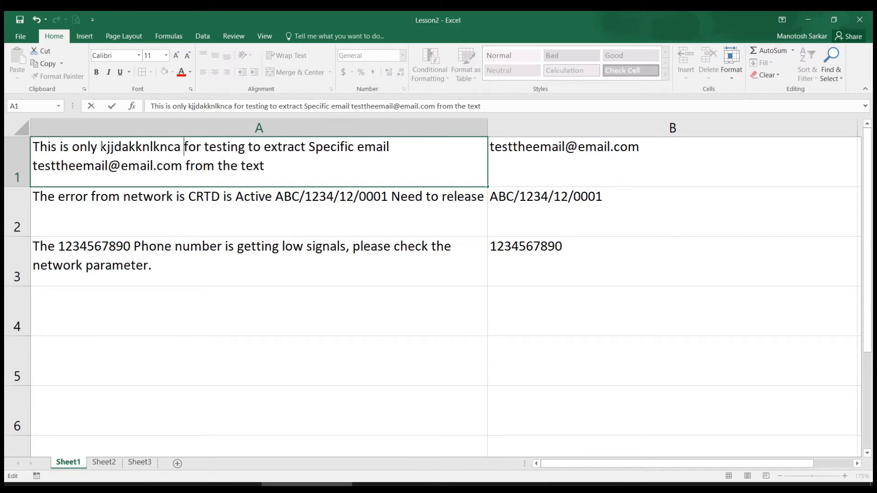
pyautogui.press('Return')
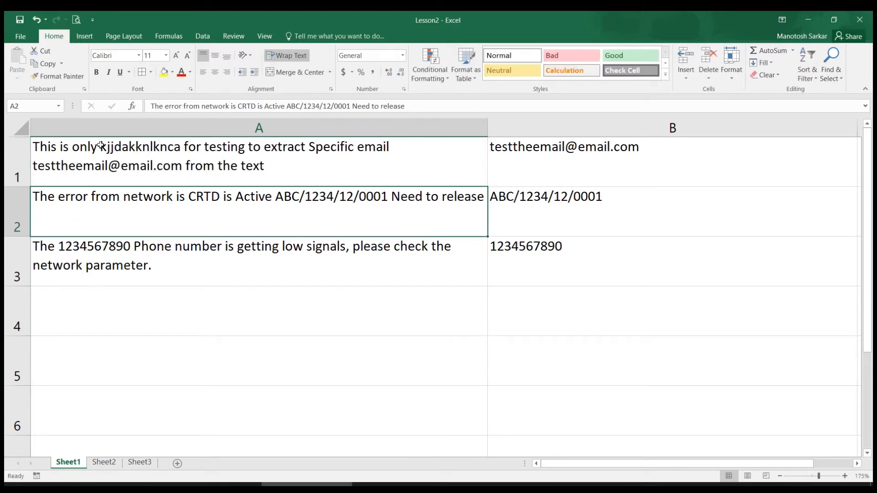
pyautogui.doubleClick(212, 165)
pyautogui.write('kjaskjnlaISKlandslkANSC')
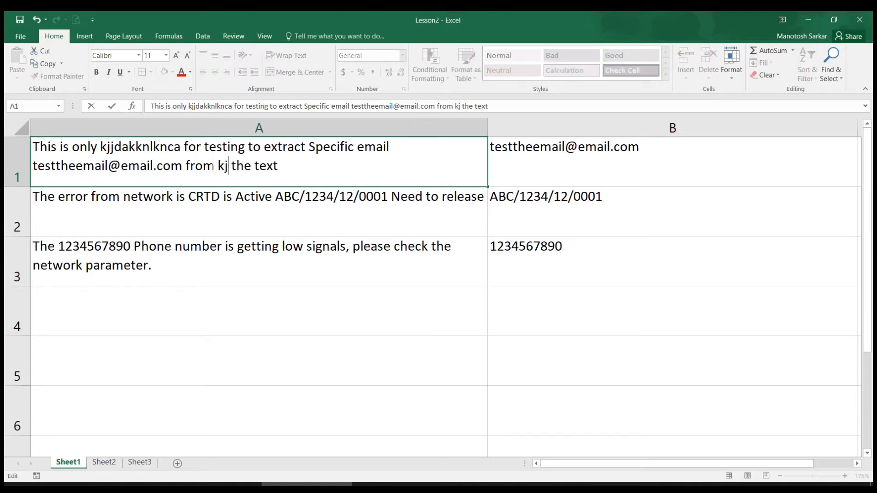
pyautogui.press('Return')
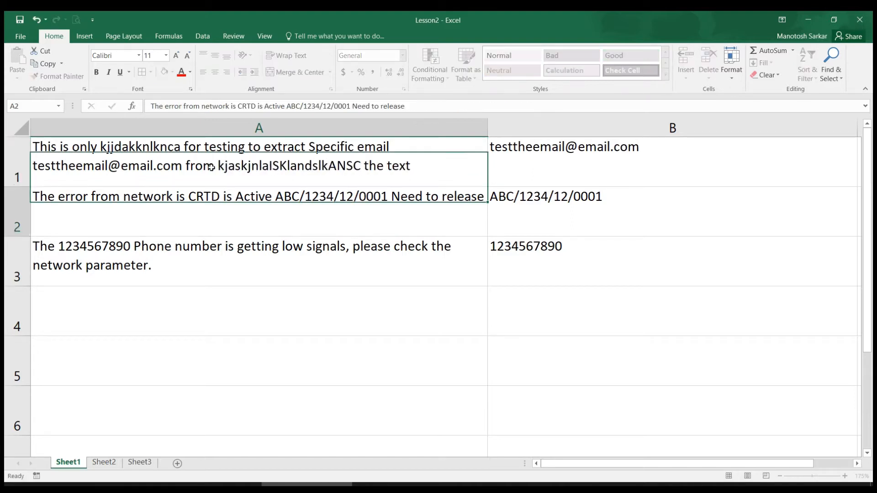
# Step: Change the domain of the email address inside the cell A1 sentence to Gmail.com
pyautogui.doubleClick(125, 167)
pyautogui.press('Delete')
pyautogui.write('G')
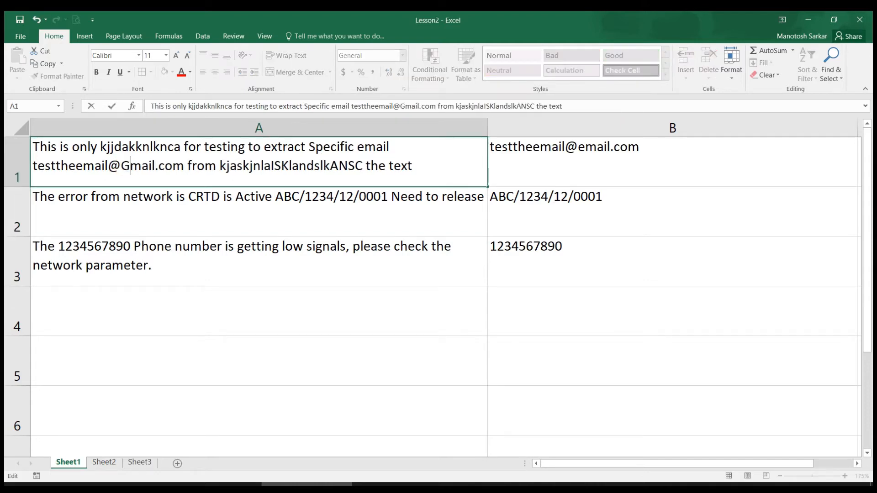
pyautogui.press('Return')
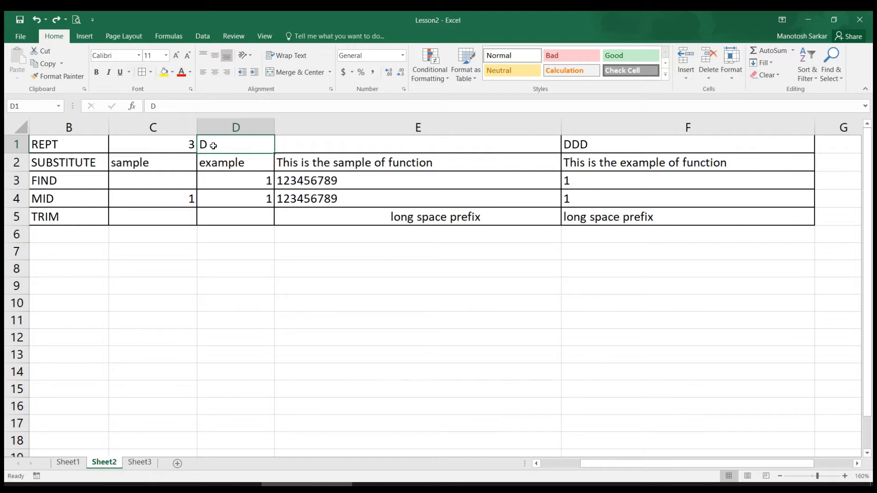
# Step: Examine the REPT formula in F1 of Sheet2, including its Text and Number_times arguments
pyautogui.click(189, 144)
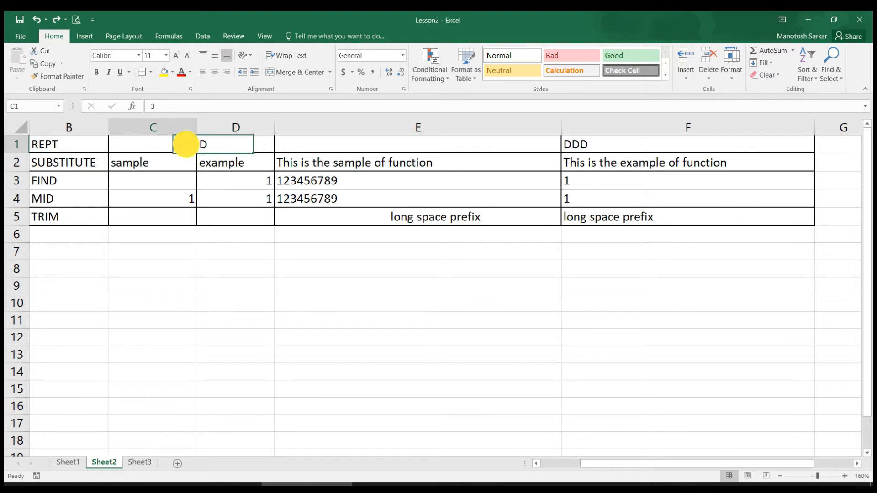
pyautogui.click(596, 146)
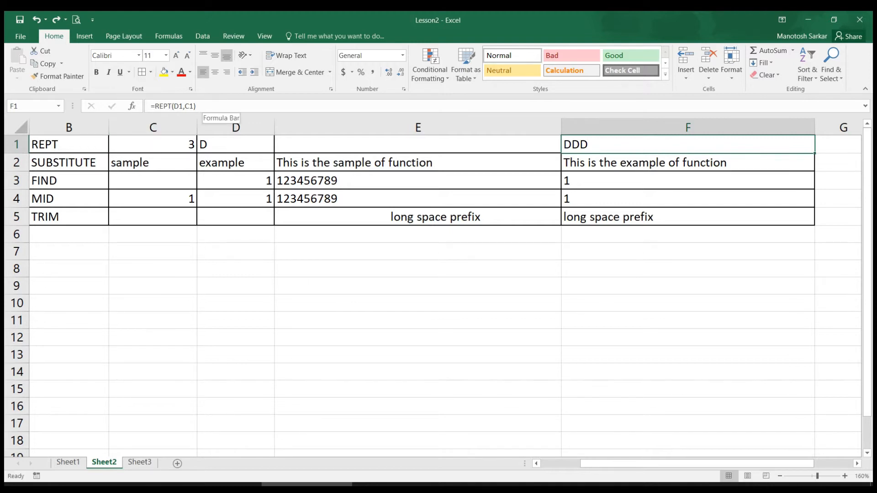
pyautogui.moveTo(202, 106); pyautogui.dragTo(150, 107)
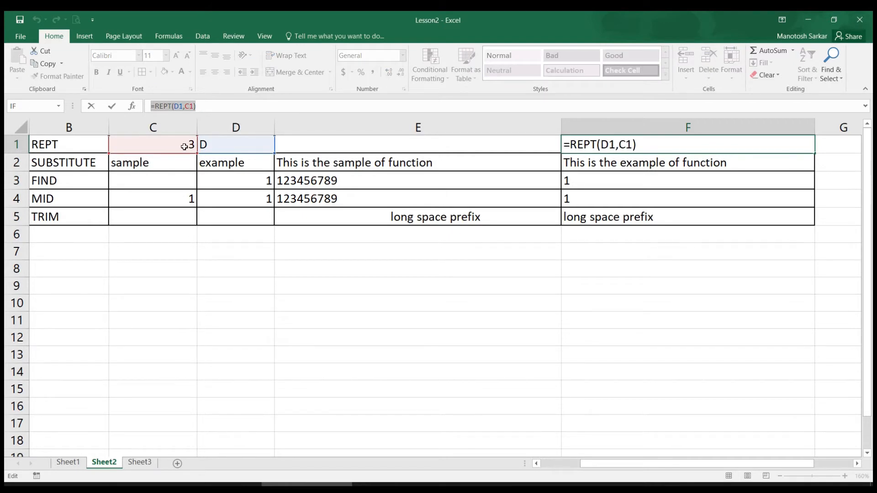
pyautogui.click(131, 106)
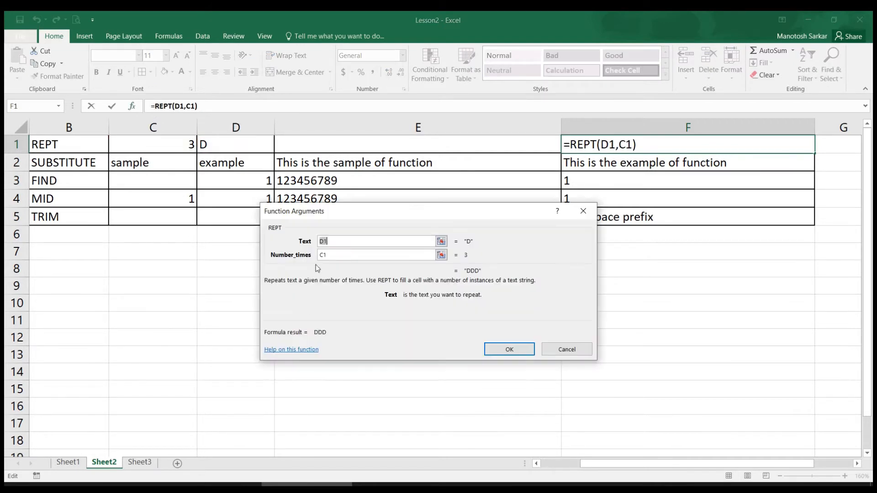
pyautogui.moveTo(343, 211); pyautogui.dragTo(339, 245)
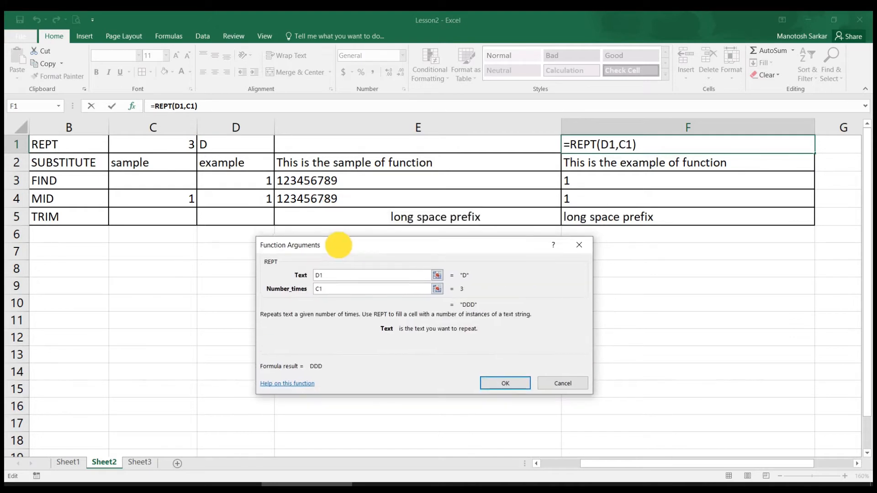
pyautogui.click(320, 288)
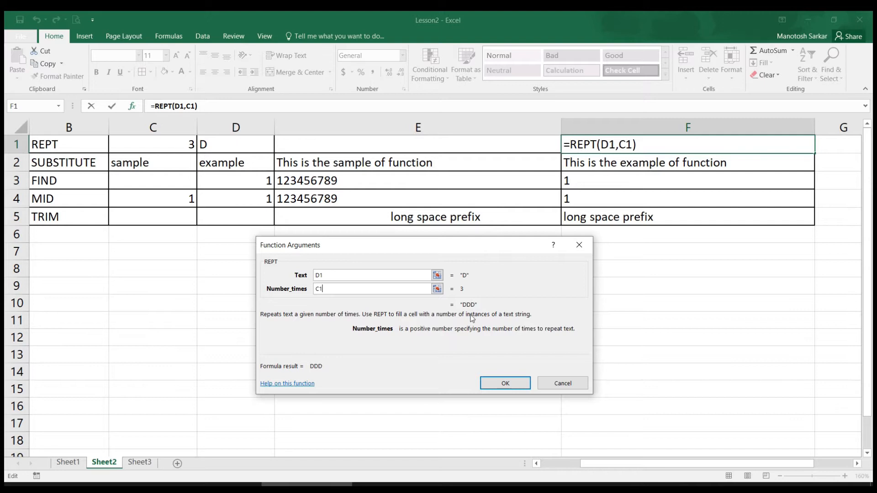
pyautogui.click(505, 382)
# Step: Set the REPT repeat count in C1 to 5 and the text to repeat in D1 to @
pyautogui.click(184, 144)
pyautogui.write('5')
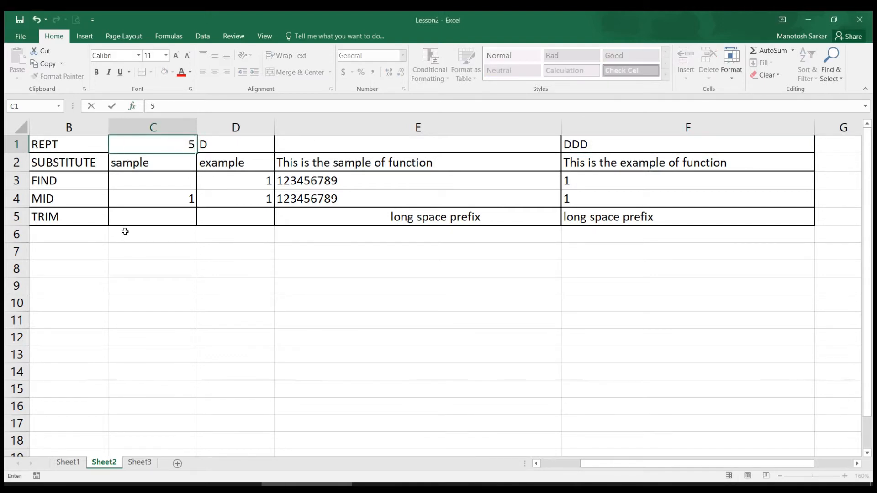
pyautogui.press('Return')
pyautogui.click(214, 146)
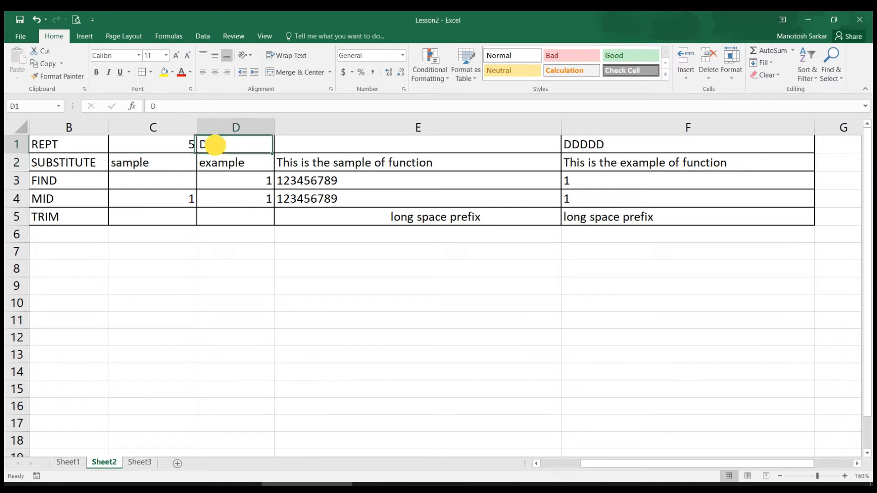
pyautogui.write('@')
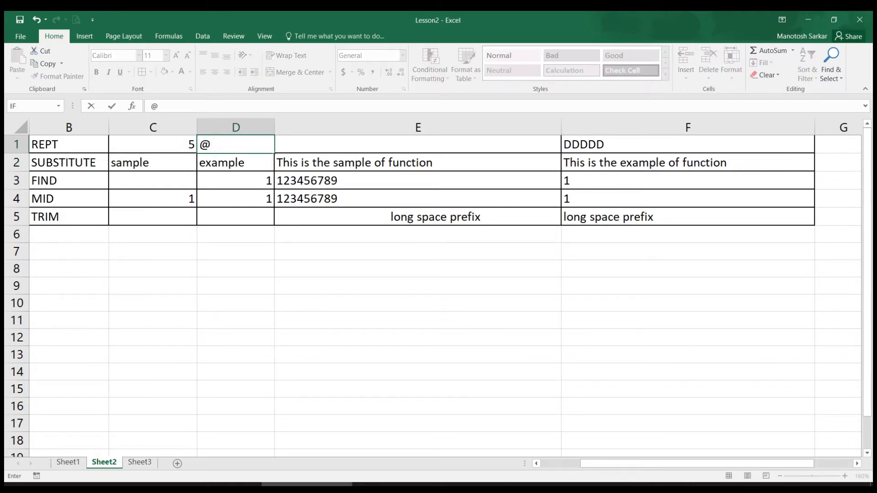
pyautogui.press('Return')
# Step: Try blanking out the text to repeat in cell D1, and undo that change
pyautogui.click(214, 145)
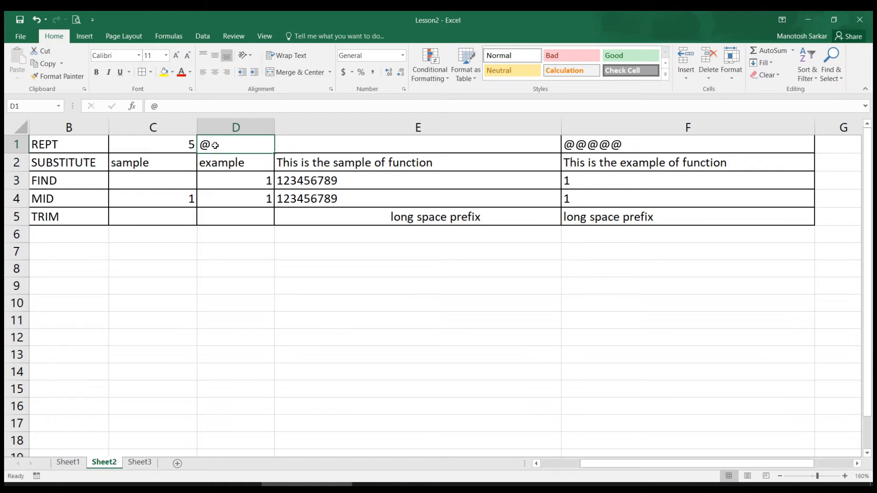
pyautogui.press('BackSpace')
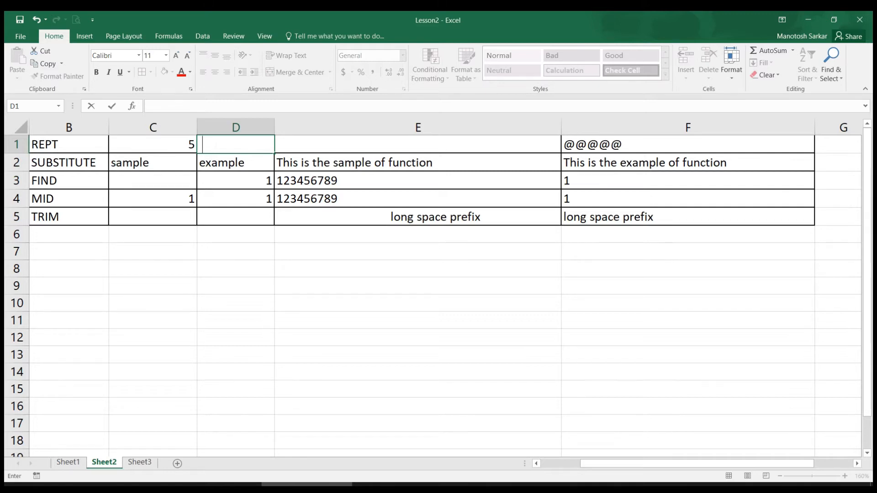
pyautogui.press('Return')
pyautogui.hotkey('ctrl', 'z')
# Step: Examine the SUBSTITUTE example in row 2 and the Text, Old_text and New_text arguments of the formula in F2
pyautogui.click(71, 161)
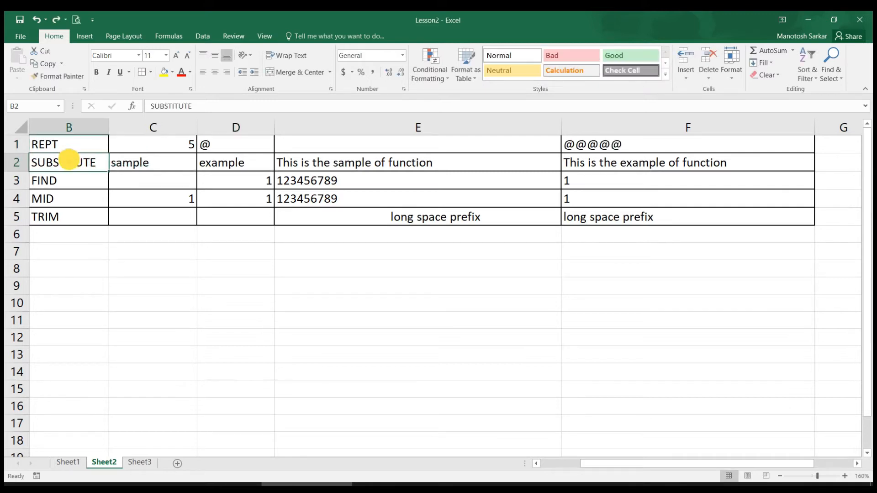
pyautogui.click(337, 164)
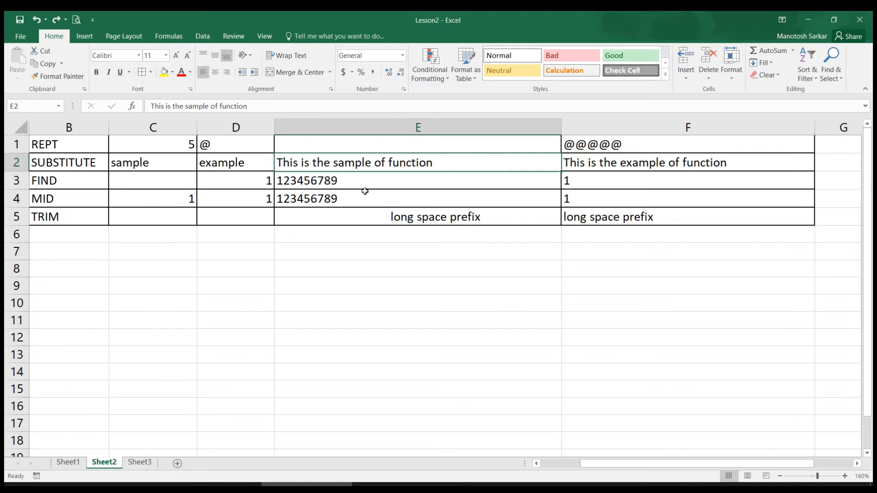
pyautogui.click(360, 164)
pyautogui.click(646, 163)
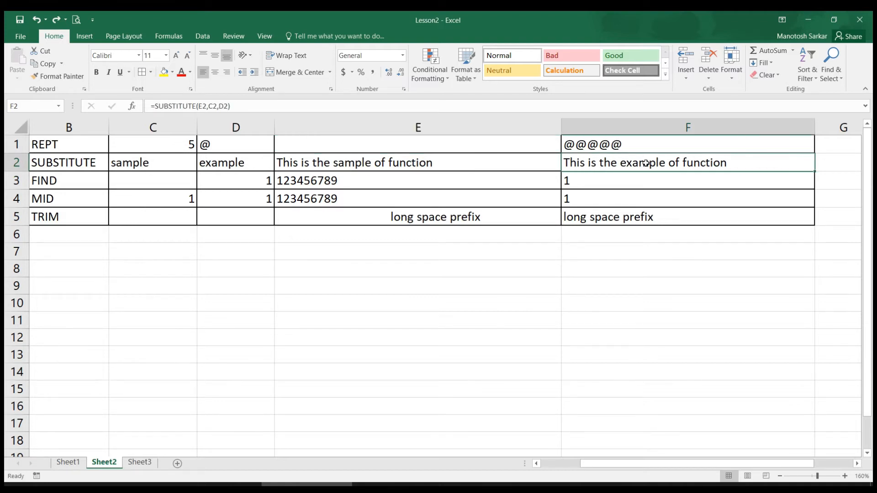
pyautogui.click(132, 107)
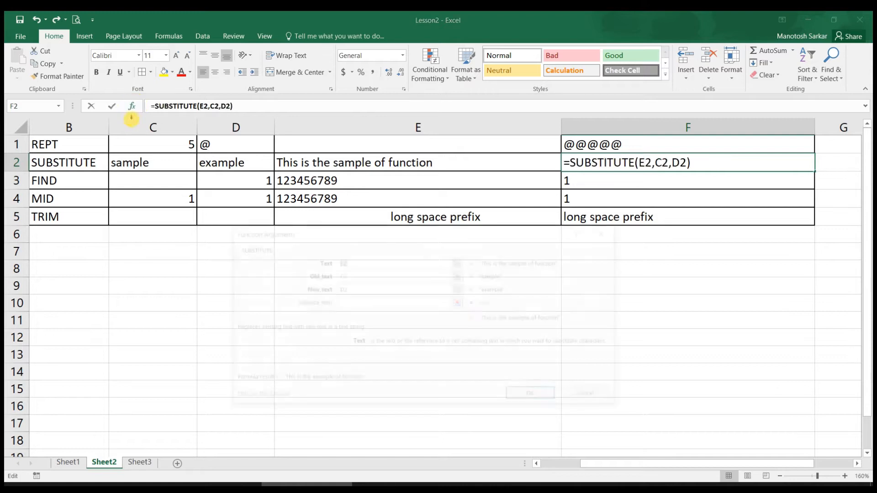
pyautogui.moveTo(318, 235); pyautogui.dragTo(301, 270)
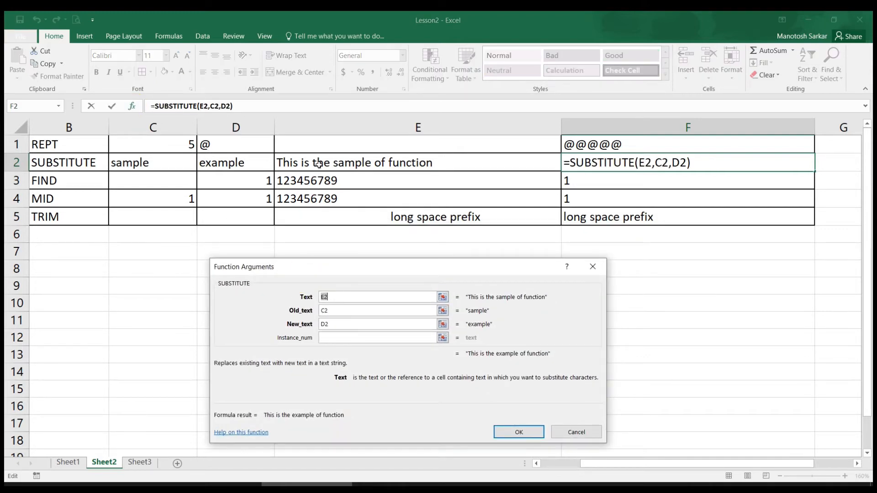
pyautogui.click(338, 310)
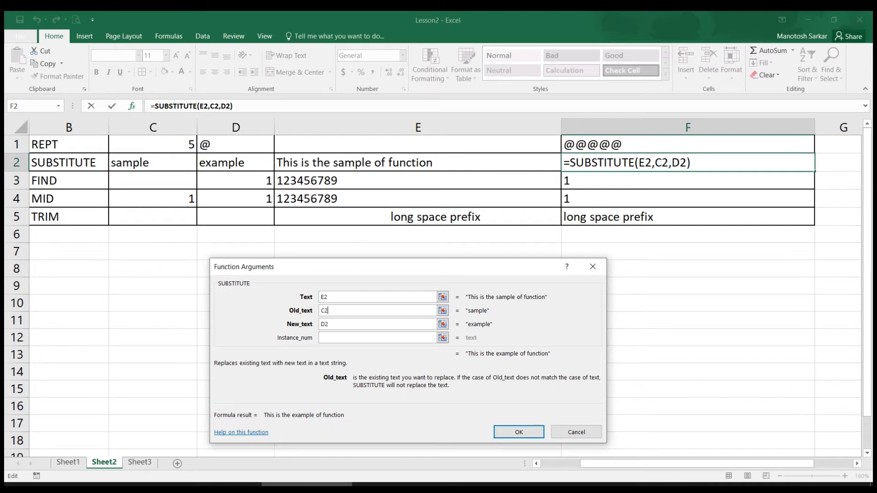
pyautogui.press('Tab')
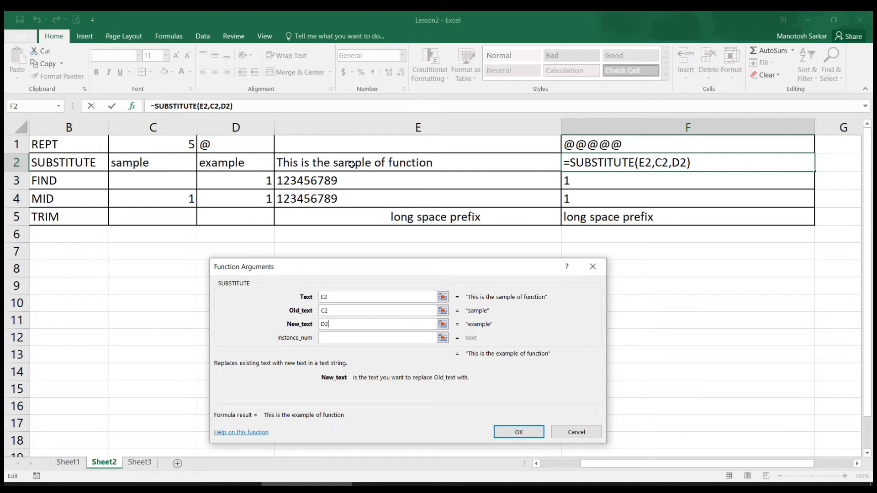
# Step: Set Instance_num to 1 in the SUBSTITUTE formula of cell F2
pyautogui.click(330, 339)
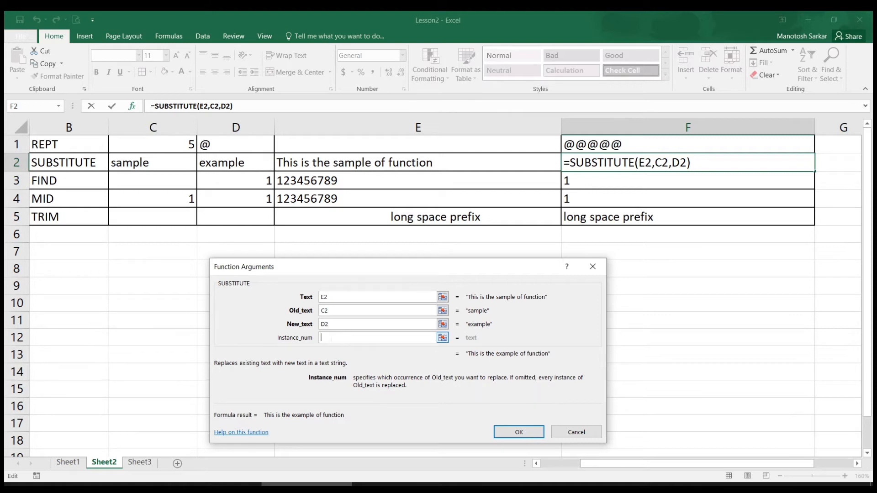
pyautogui.write('1')
pyautogui.press('Return')
# Step: Add a second "sample" right after the existing one in the cell E2 sentence
pyautogui.doubleClick(373, 164)
pyautogui.write('sample')
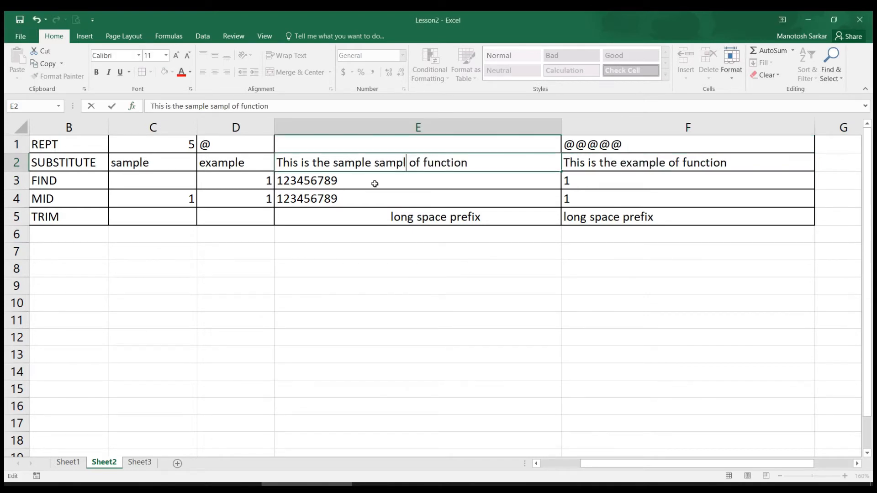
pyautogui.press('Return')
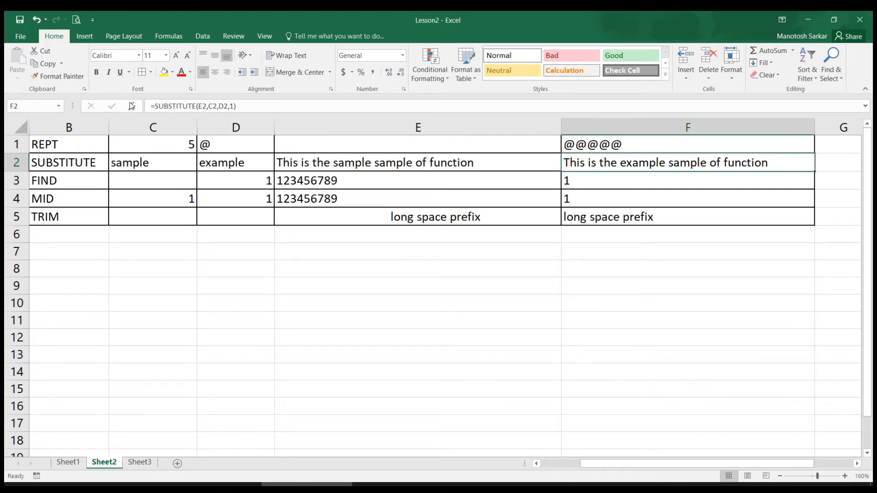
# Step: Change Instance_num to 2 in the SUBSTITUTE formula of cell F2
pyautogui.click(131, 106)
pyautogui.click(328, 338)
pyautogui.press('BackSpace')
pyautogui.write('2')
pyautogui.press('Return')
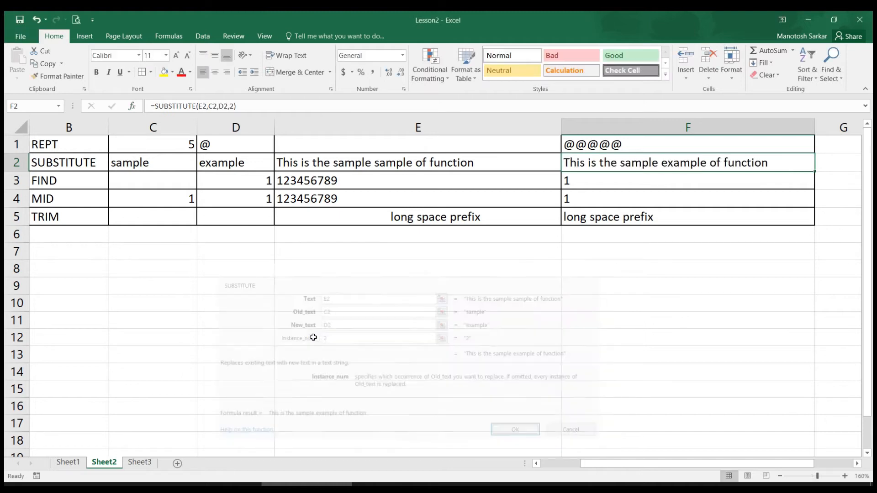
# Step: Undo the last Instance_num change in F2 and the extra word added in E2
pyautogui.hotkey('ctrl', 'z')
pyautogui.hotkey('ctrl', 'z')
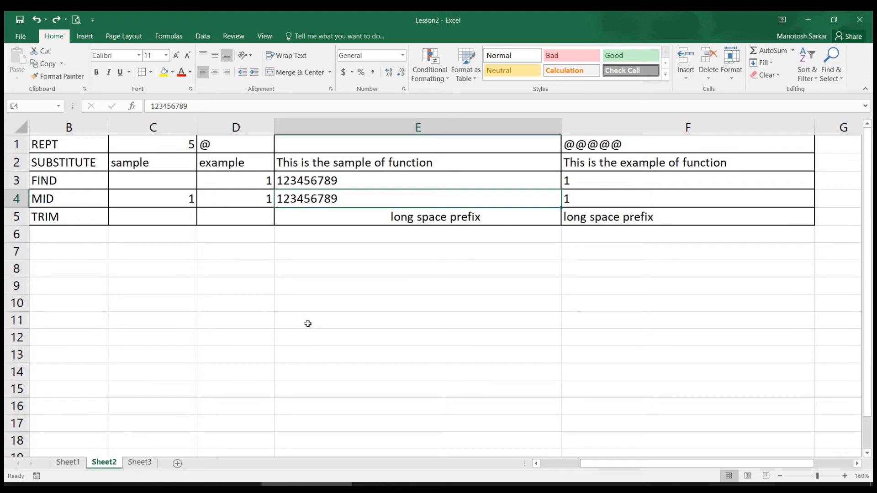
# Step: Examine the FIND formula in F3, its Find_text, Within_text and Start_num arguments, and the source text in E3
pyautogui.click(603, 181)
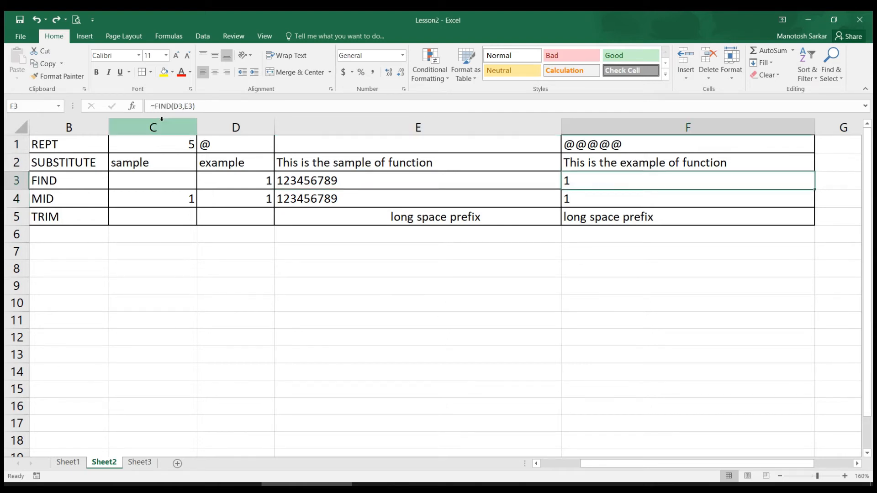
pyautogui.click(132, 106)
pyautogui.moveTo(311, 280); pyautogui.dragTo(312, 299)
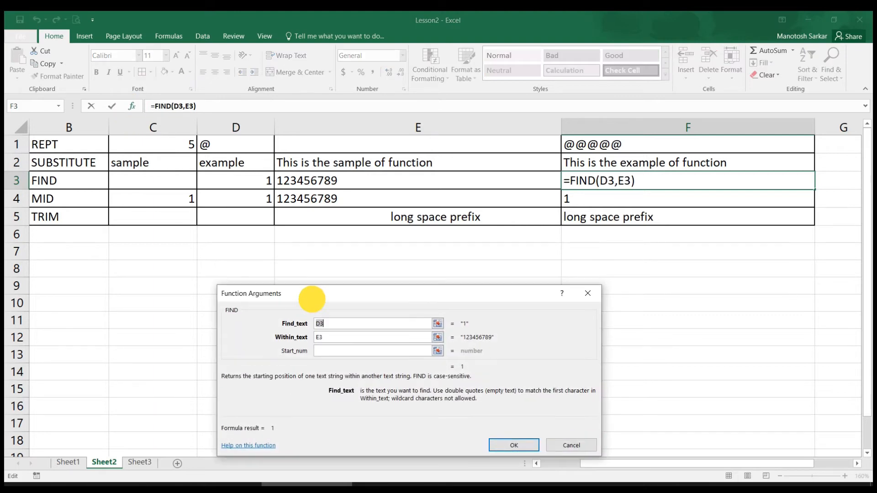
pyautogui.click(330, 337)
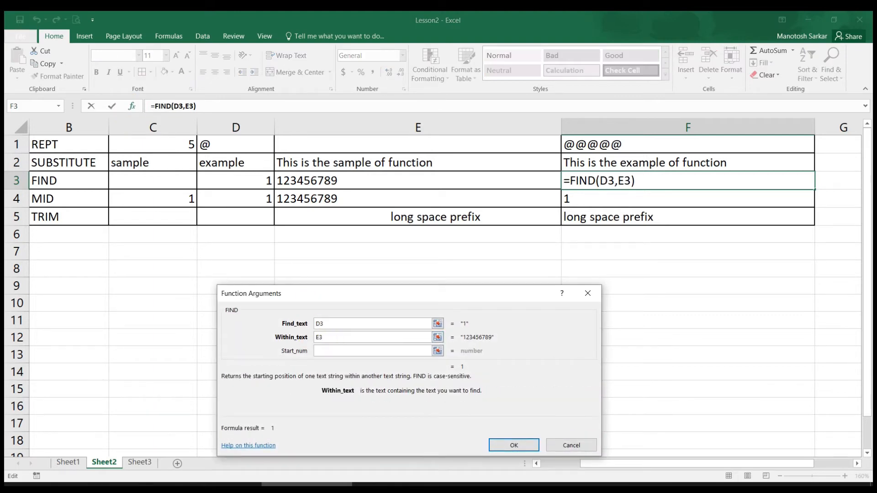
pyautogui.press('Tab')
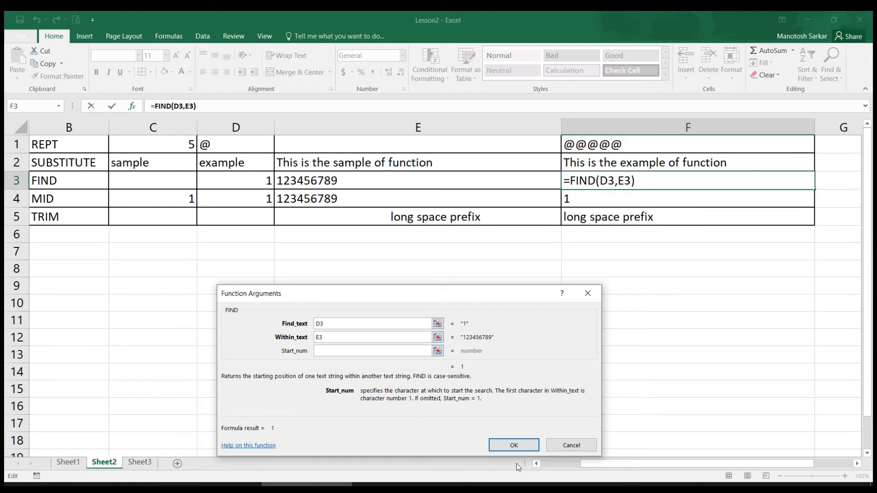
pyautogui.click(517, 448)
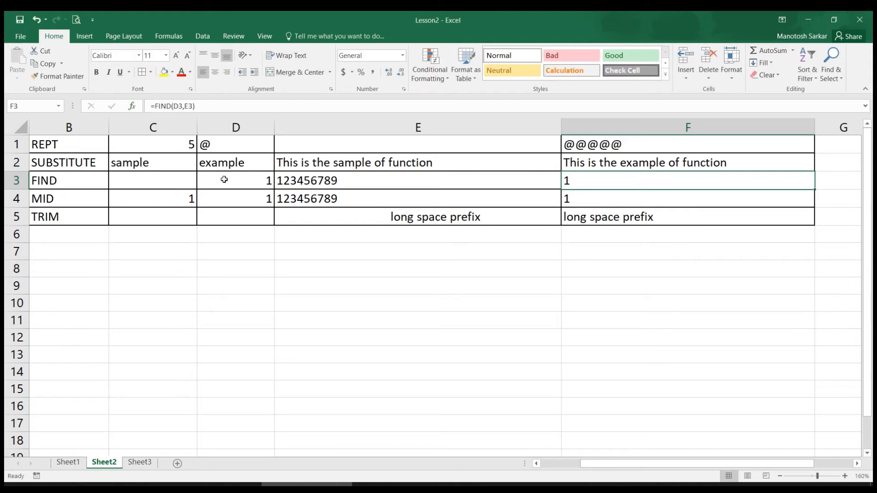
pyautogui.click(324, 179)
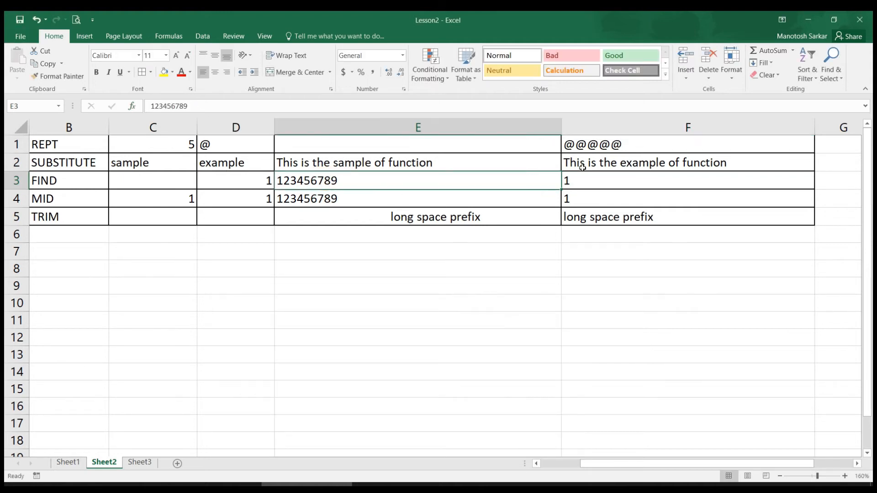
# Step: Set the FIND search value in cell D3 to 2
pyautogui.click(579, 181)
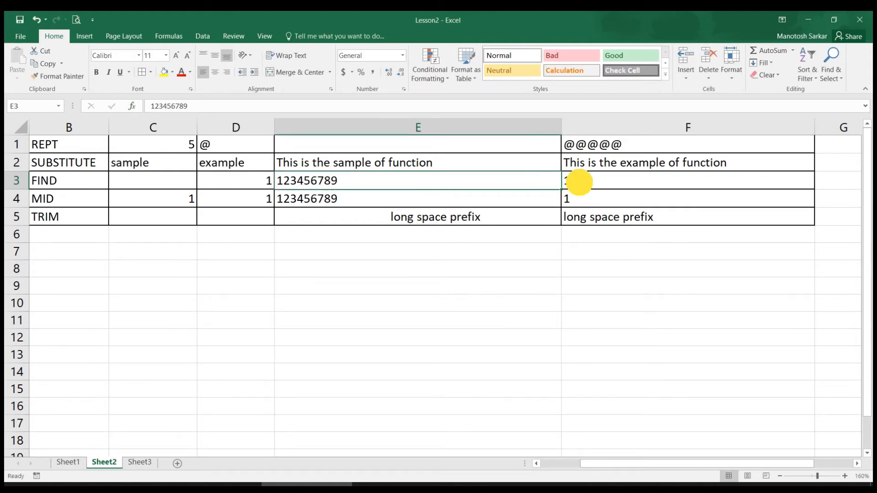
pyautogui.click(236, 182)
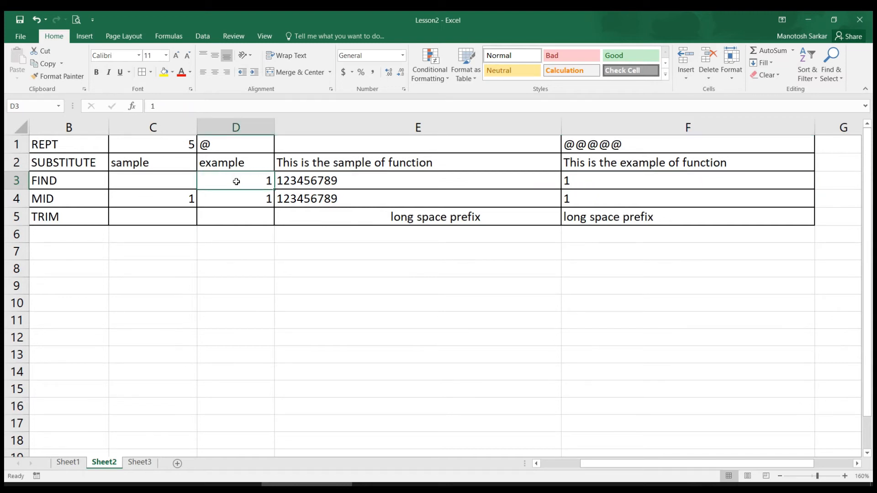
pyautogui.write('2')
pyautogui.press('Return')
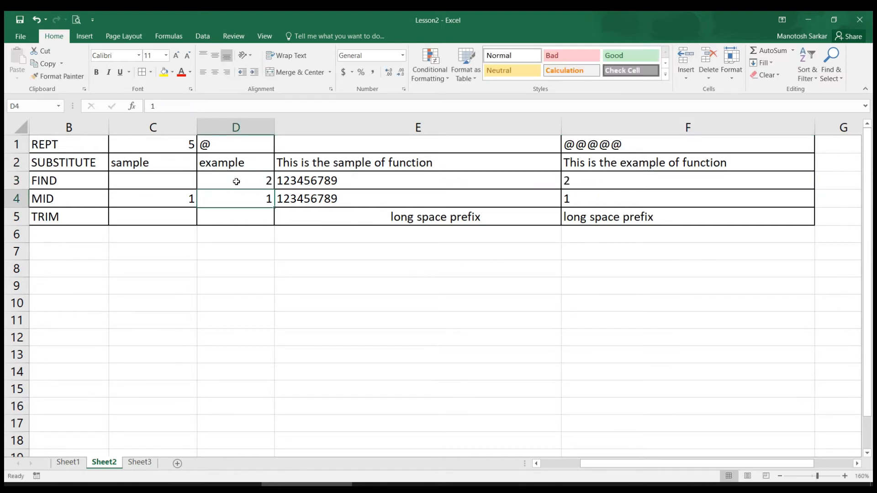
pyautogui.click(236, 181)
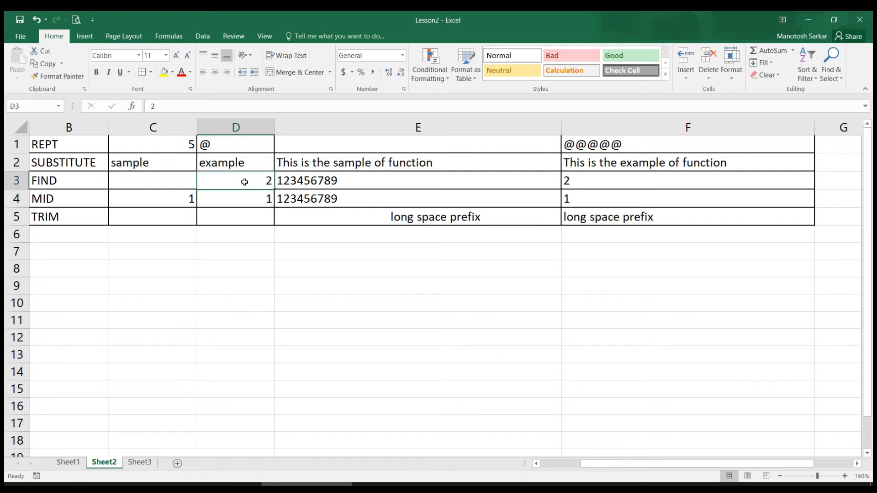
# Step: Replace the FIND source text in cell E3 with ABCDEFG
pyautogui.doubleClick(291, 181)
pyautogui.press('BackSpace')
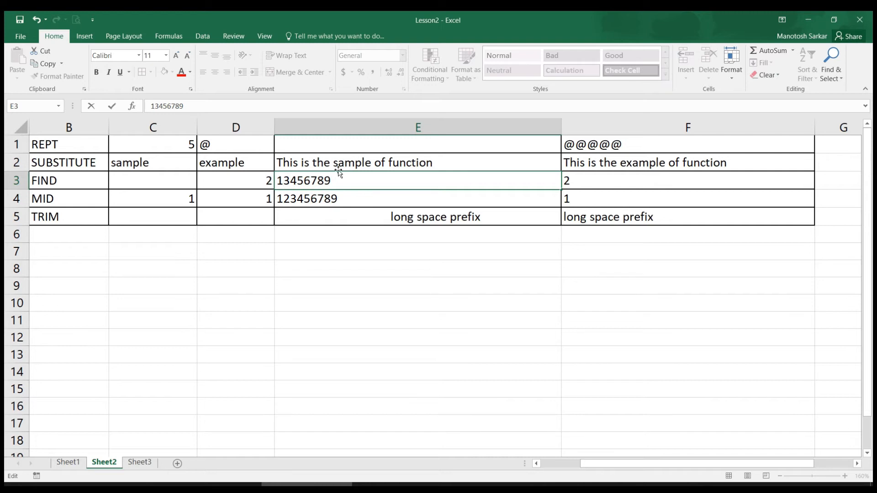
pyautogui.moveTo(337, 180); pyautogui.dragTo(270, 180)
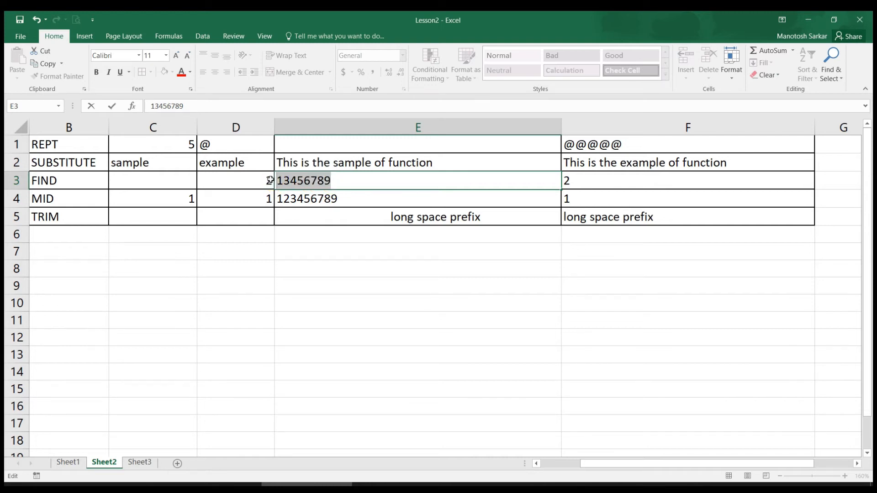
pyautogui.write('ABCDEFG')
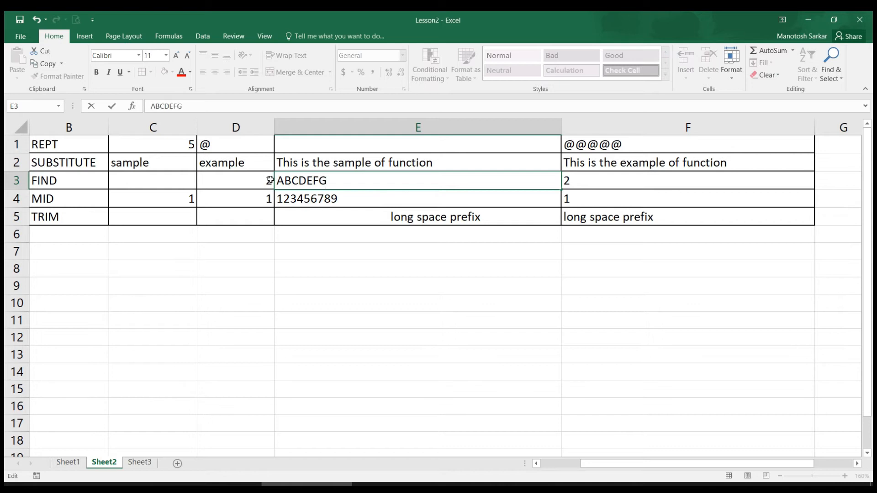
pyautogui.press('Return')
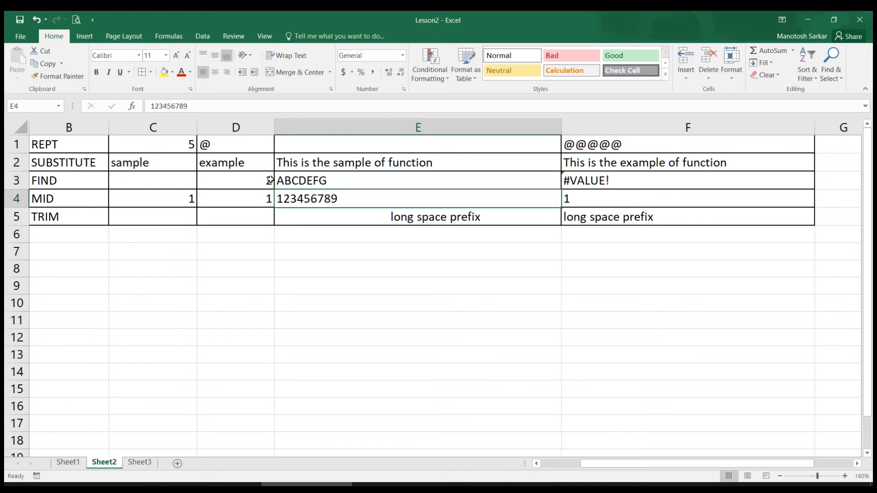
# Step: Set the FIND search value in cell D3 to the letter A
pyautogui.click(296, 179)
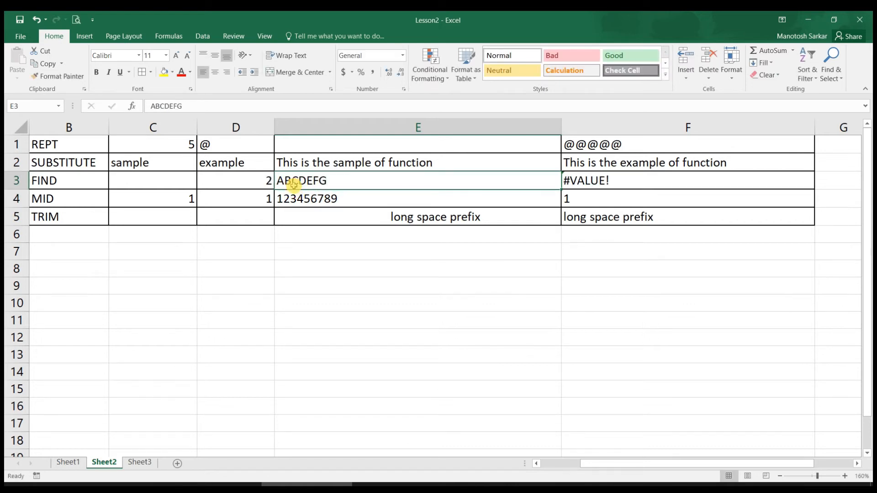
pyautogui.click(265, 182)
pyautogui.write('A')
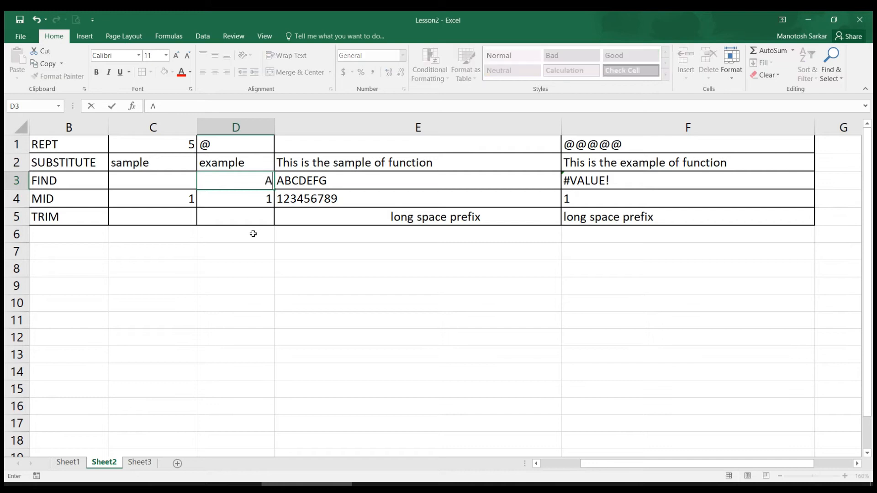
pyautogui.press('Return')
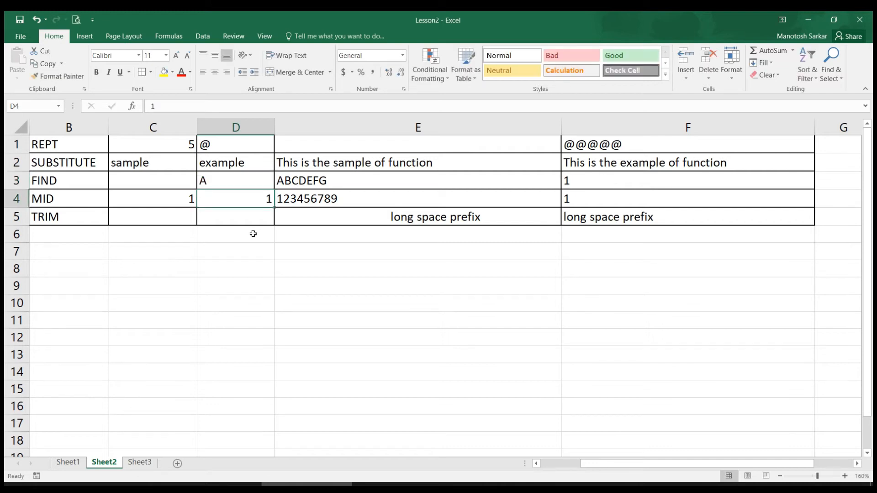
# Step: Change the FIND search value in cell D3 to the letter C
pyautogui.press('Up')
pyautogui.write('C')
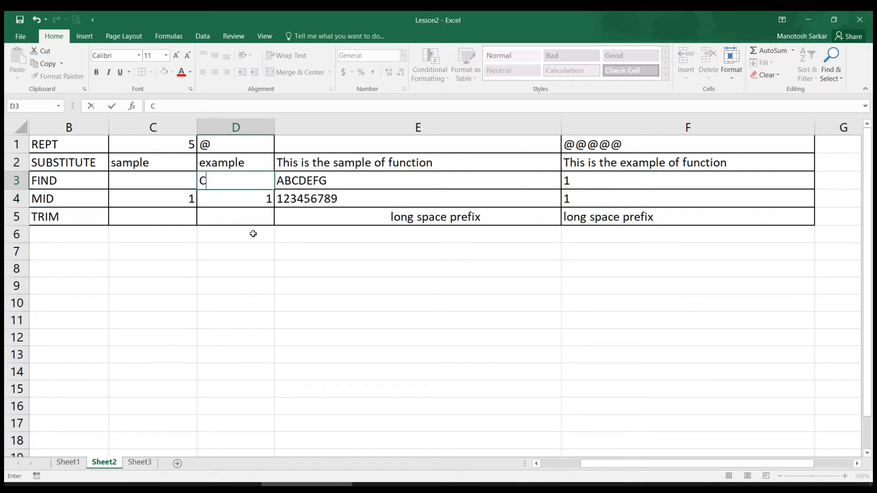
pyautogui.press('Return')
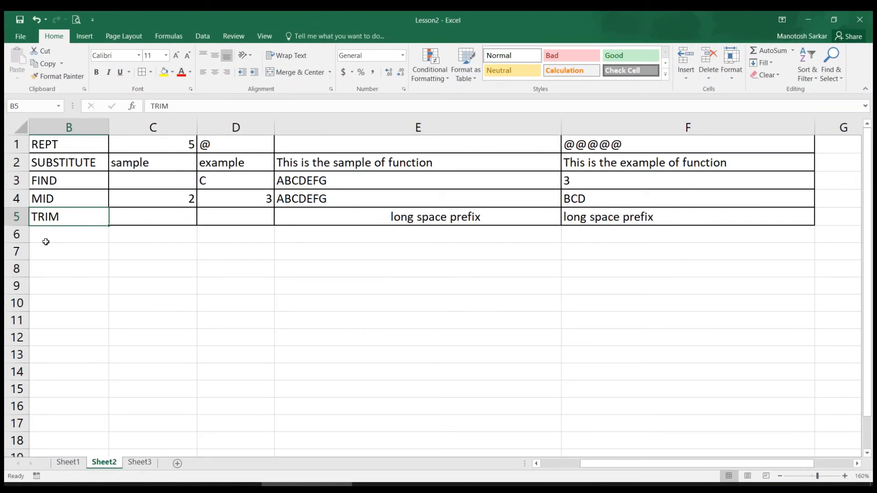
# Step: In Sheet3 cell A2, enter =SUBSTITUTE(A1," ",REPT(" ",50)) to replace every space in the A1 sentence with 50 spaces
pyautogui.click(358, 215)
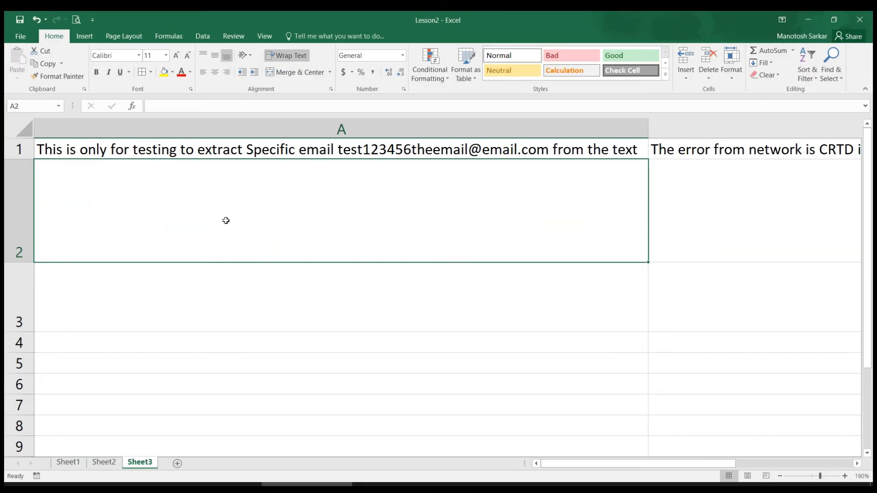
pyautogui.click(133, 152)
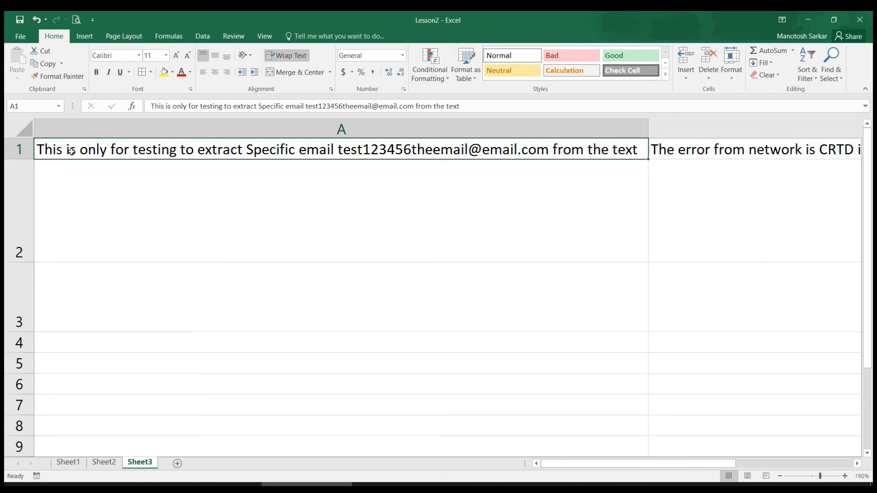
pyautogui.click(88, 222)
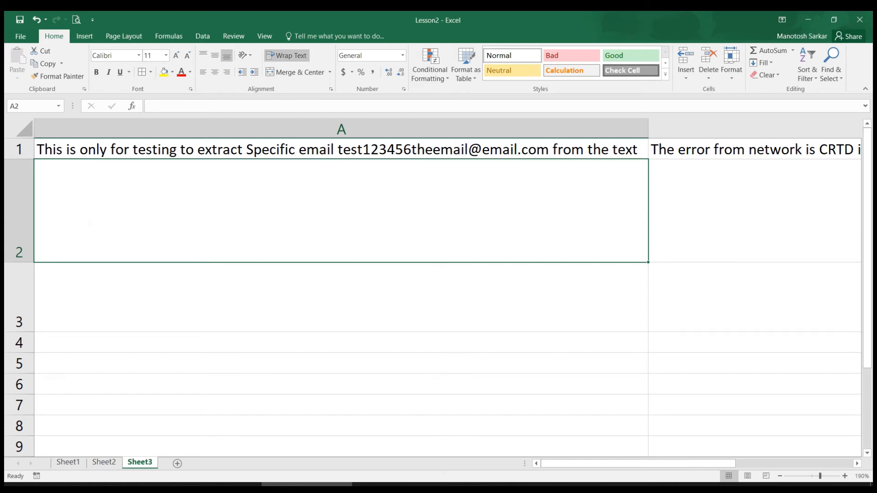
pyautogui.write('=SUBS')
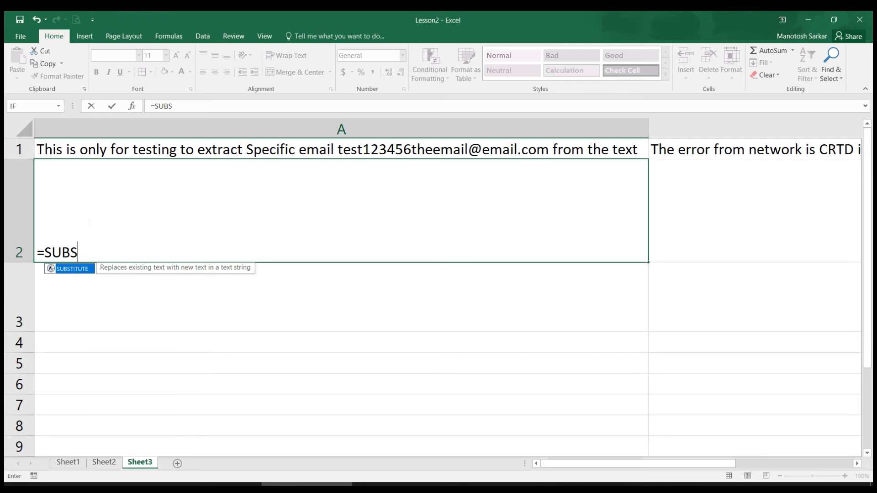
pyautogui.press('Tab')
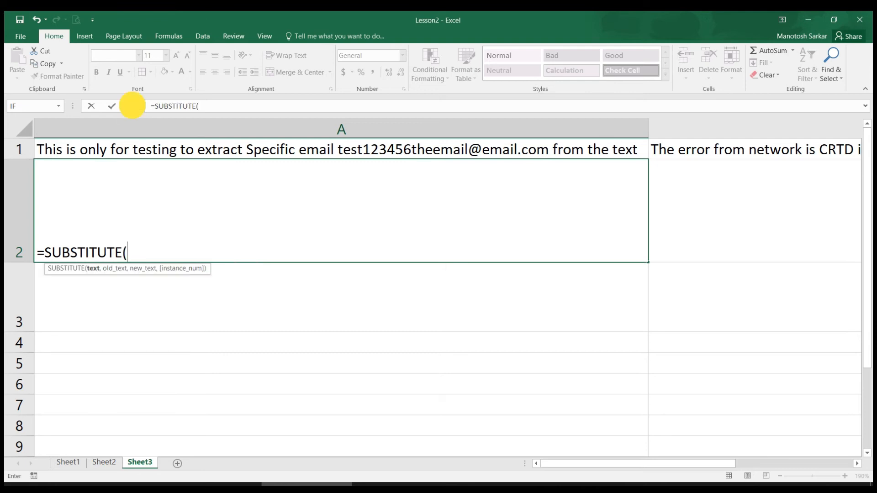
pyautogui.click(132, 106)
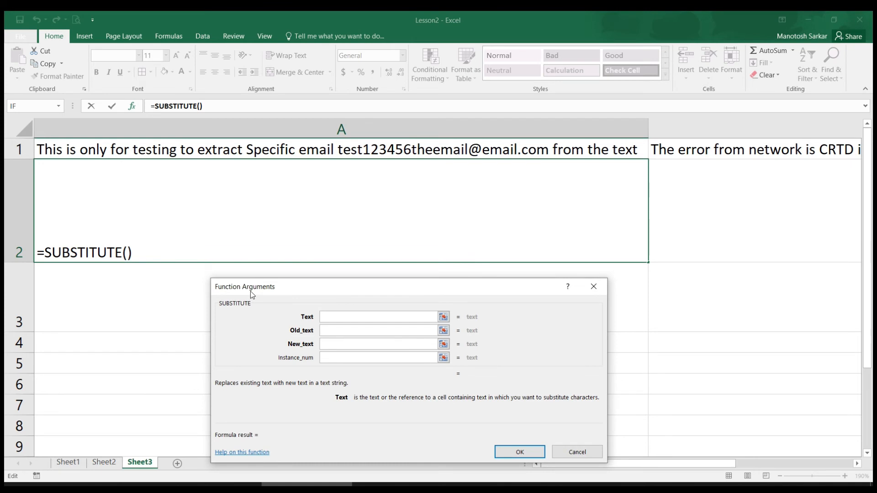
pyautogui.click(238, 150)
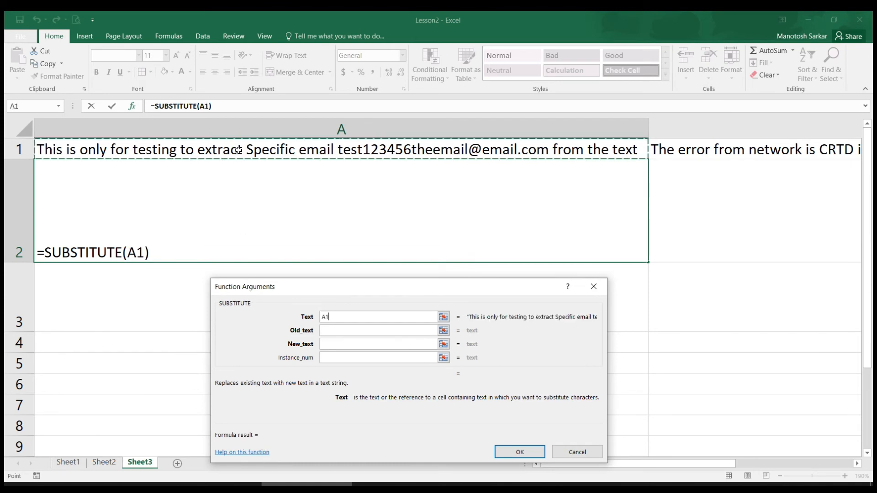
pyautogui.press('Tab')
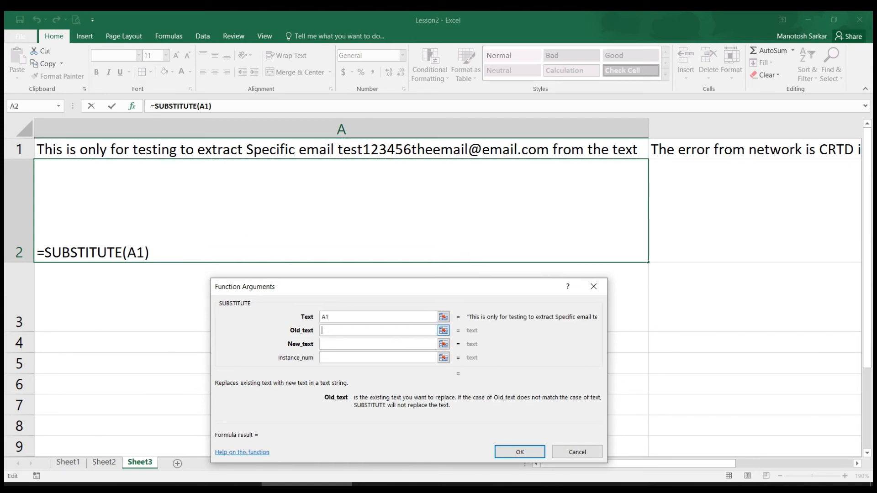
pyautogui.write('" "')
pyautogui.press('Tab')
pyautogui.write('REPT(" ",50)')
pyautogui.click(519, 452)
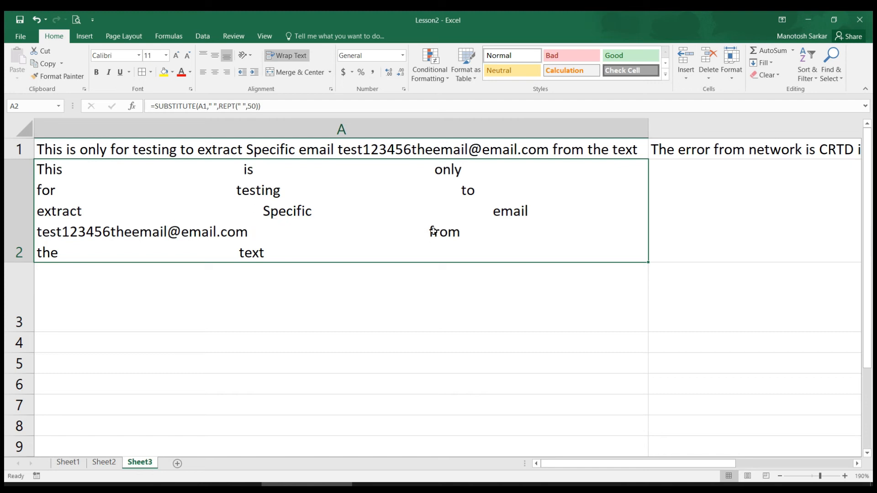
# Step: Enter =FIND("@",A2) in cell A3 to locate the @ character in the spaced-out text
pyautogui.click(153, 316)
pyautogui.write('=')
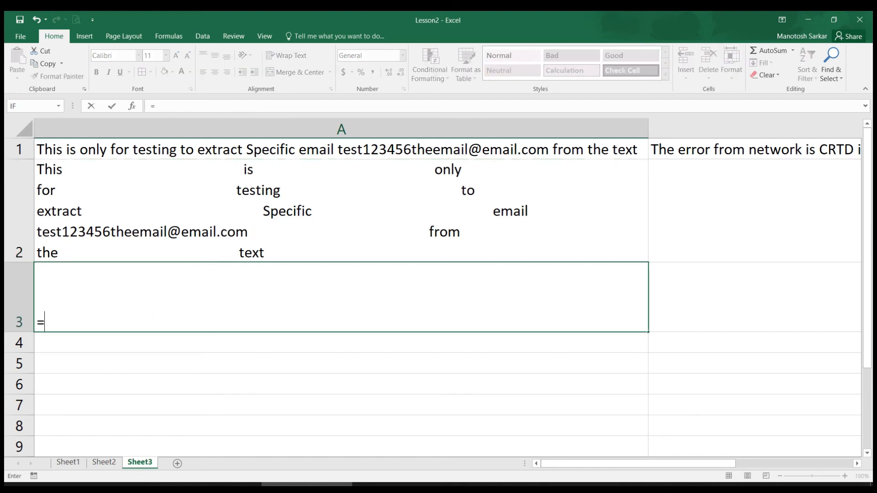
pyautogui.write('find')
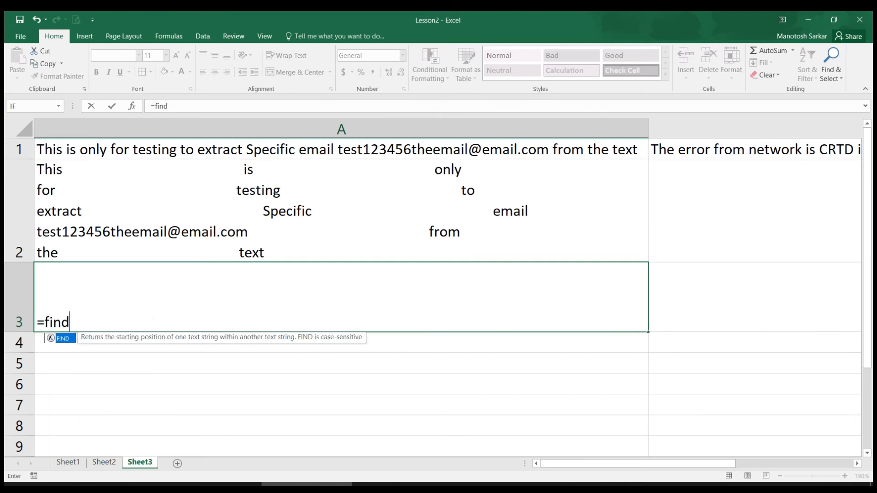
pyautogui.press('Tab')
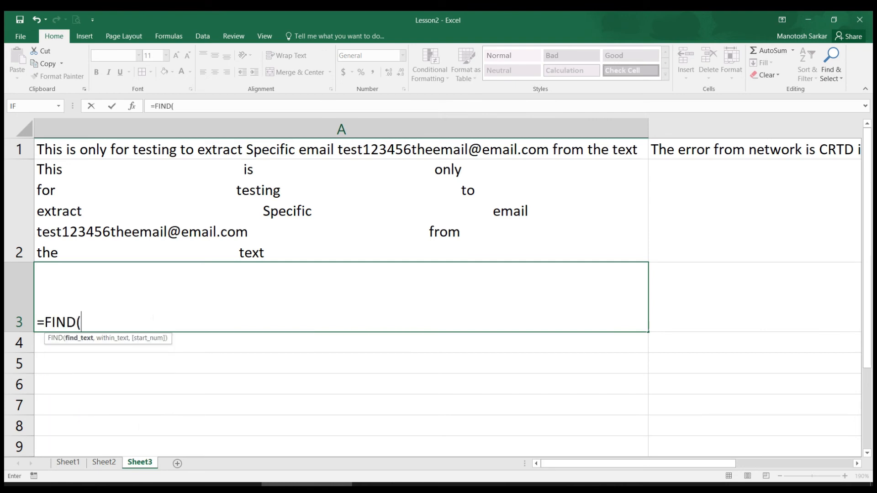
pyautogui.click(132, 106)
pyautogui.moveTo(310, 297); pyautogui.dragTo(293, 345)
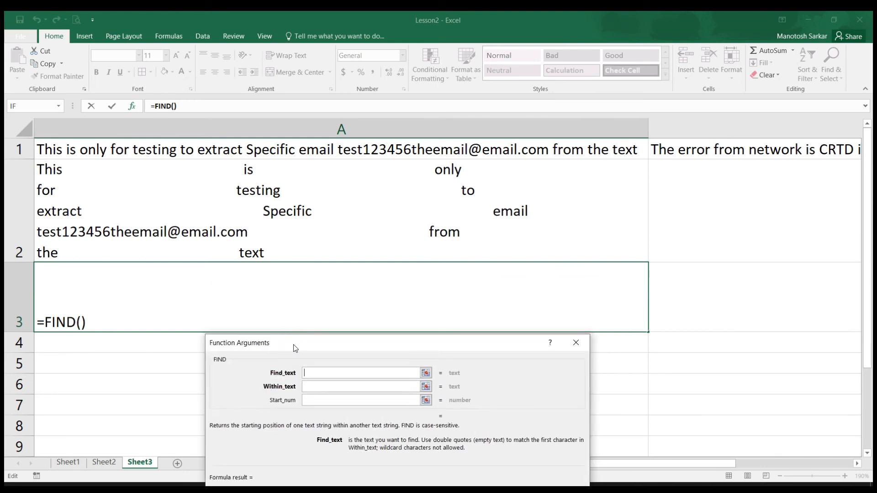
pyautogui.write('@')
pyautogui.click(310, 388)
pyautogui.write('A2')
pyautogui.press('Return')
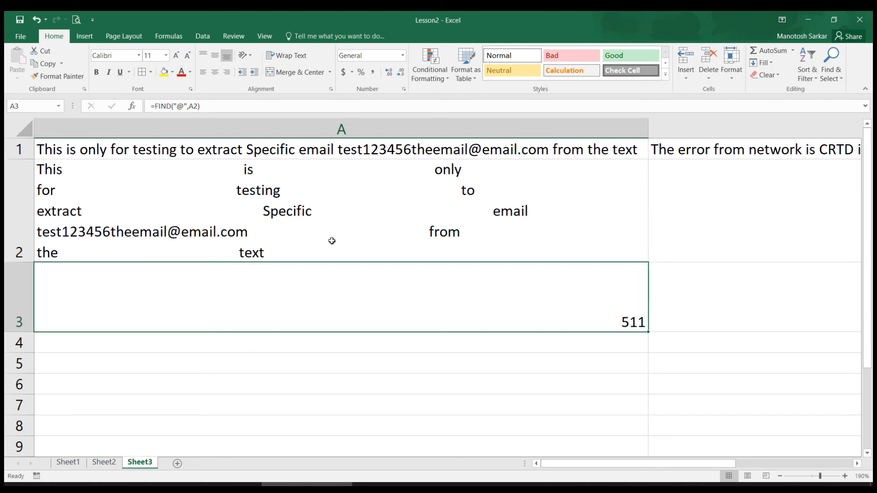
# Step: Enter =MID(A2,A3-50,100) in cell A4 to extract 100 characters around the @ position
pyautogui.click(251, 342)
pyautogui.write('=MID(')
pyautogui.hotkey('ctrl', 'a')
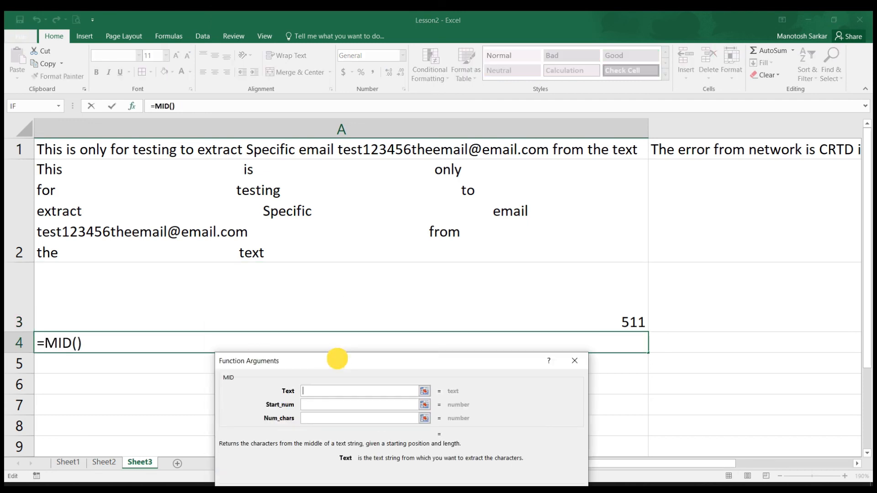
pyautogui.click(229, 210)
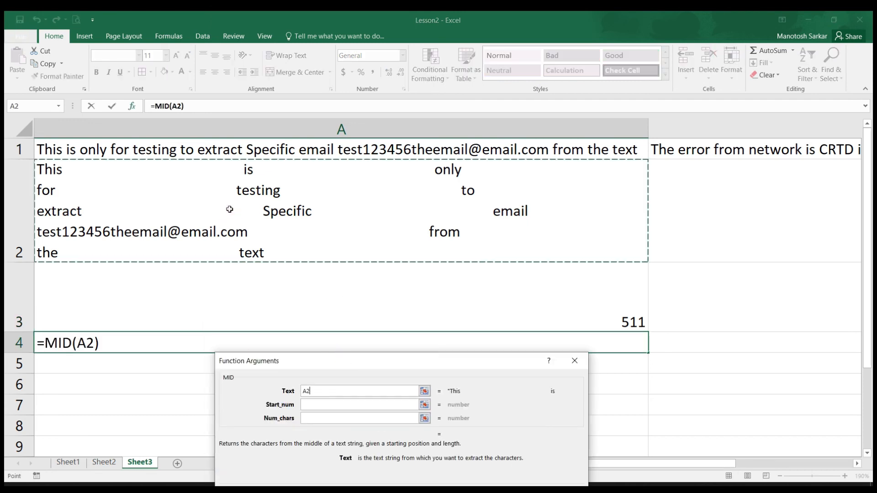
pyautogui.click(305, 406)
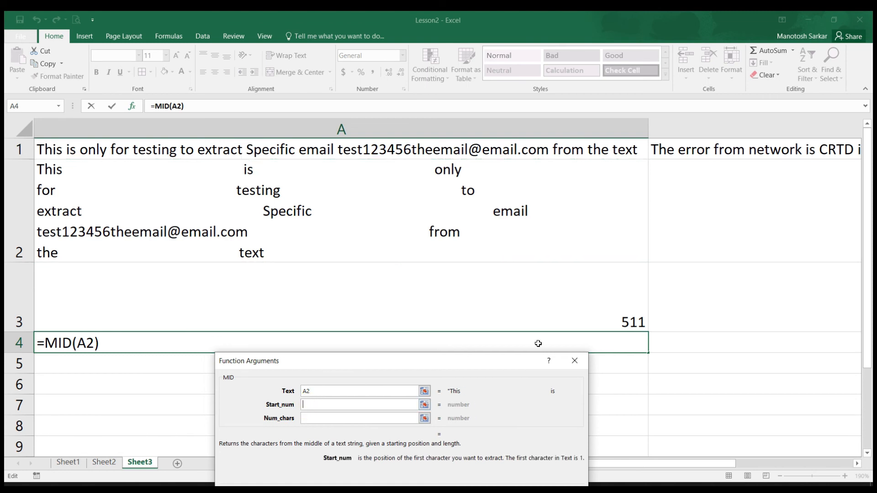
pyautogui.click(630, 309)
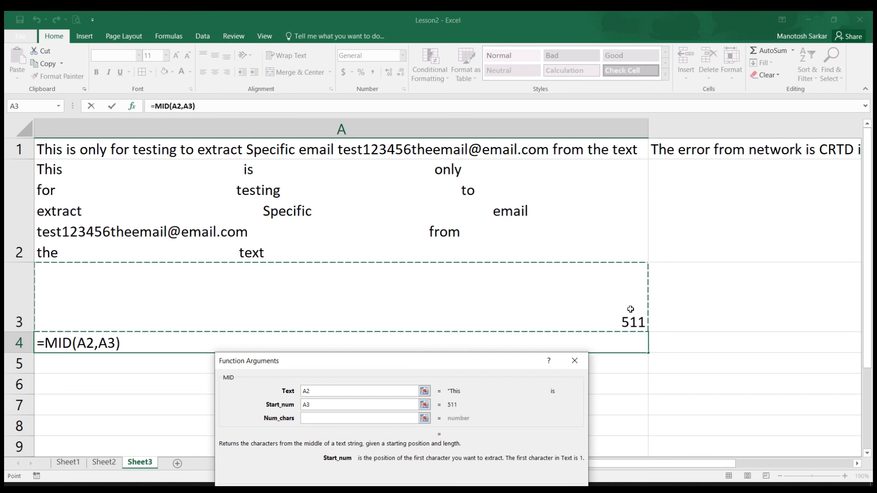
pyautogui.write('-50')
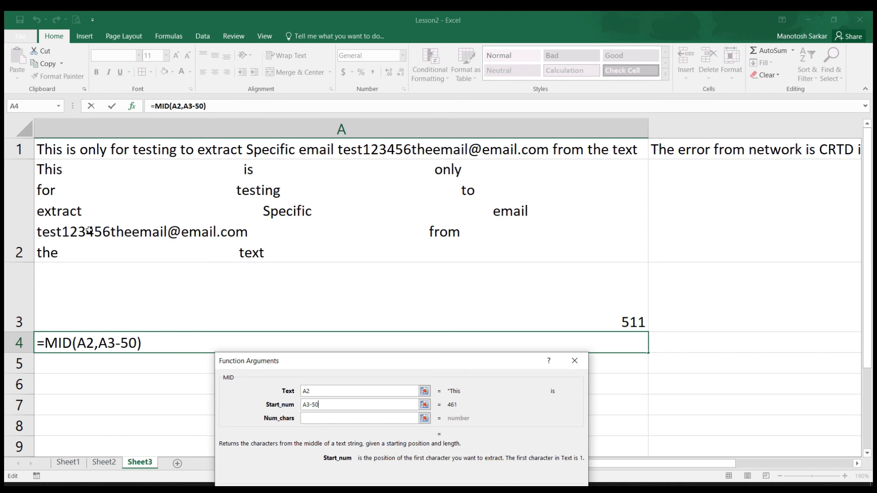
pyautogui.press('Tab')
pyautogui.write('100')
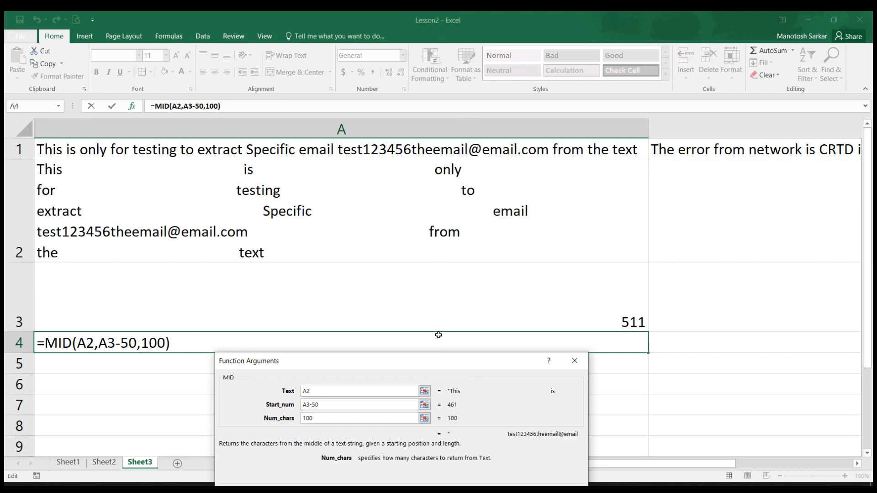
pyautogui.moveTo(390, 366); pyautogui.dragTo(420, 264)
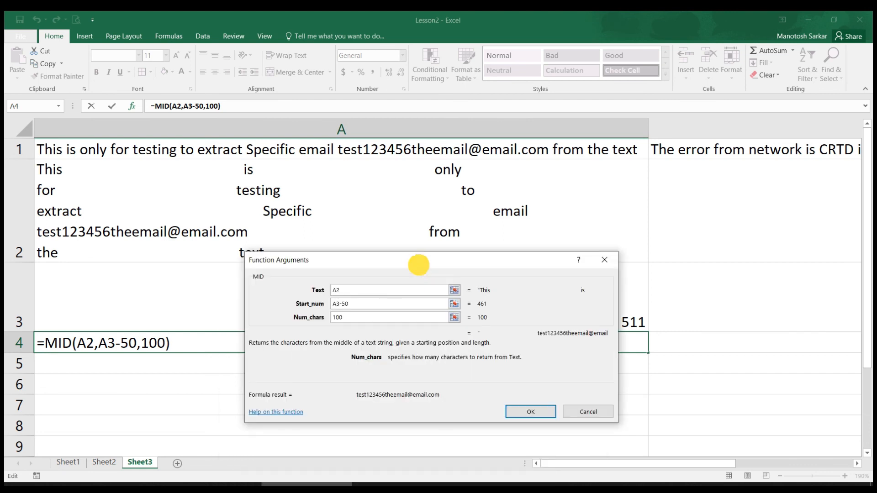
pyautogui.click(532, 413)
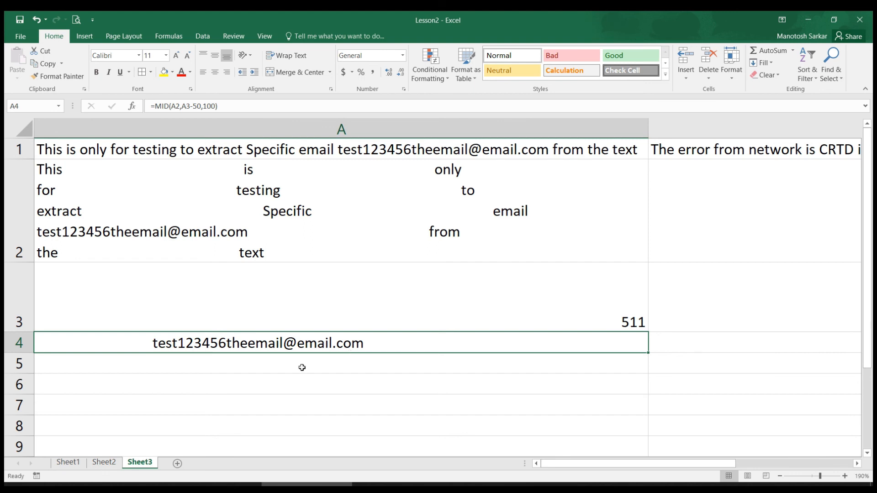
# Step: Enter =TRIM(A4) in cell A5 to strip the surrounding spaces from the extracted e-mail address
pyautogui.click(281, 374)
pyautogui.write('=')
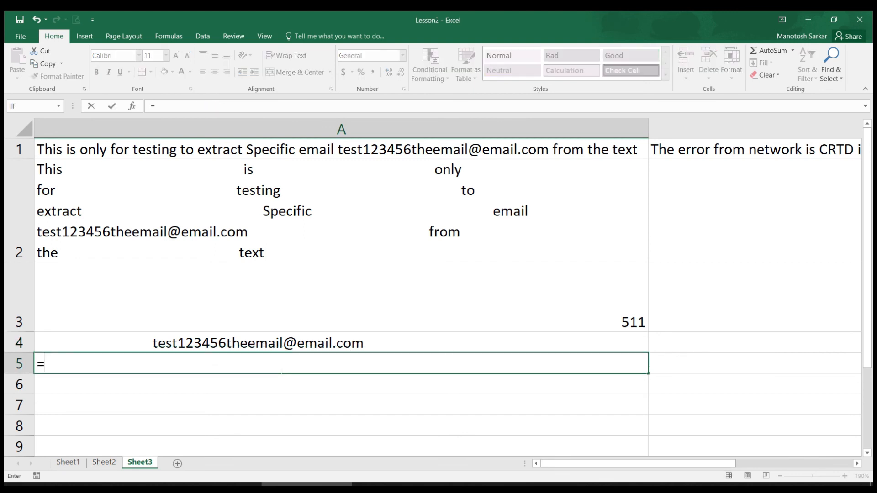
pyautogui.write('TRIM(')
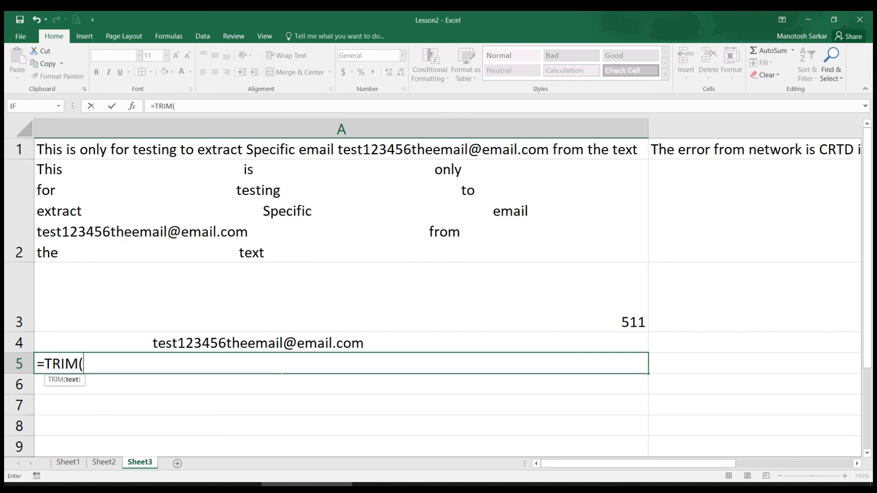
pyautogui.click(226, 345)
pyautogui.write(')')
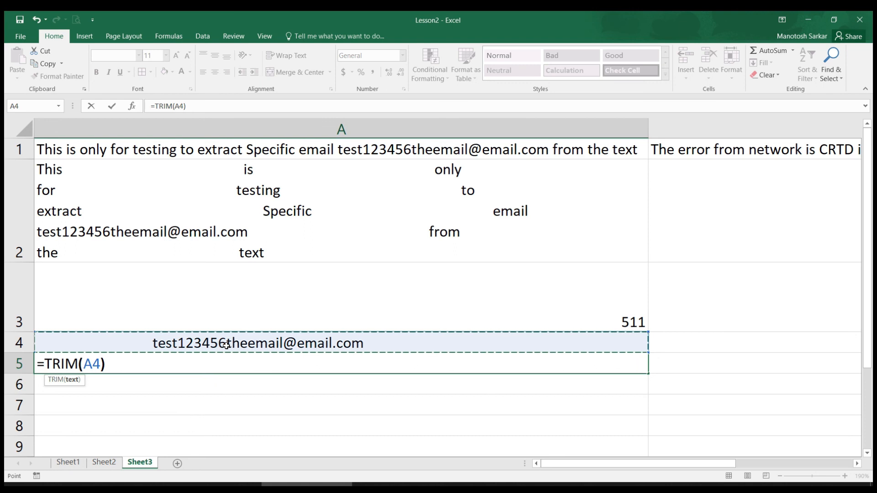
pyautogui.press('Return')
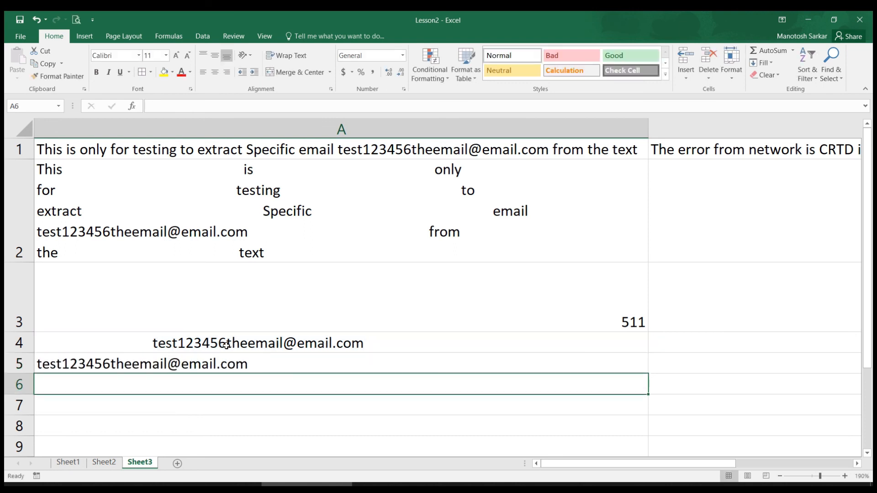